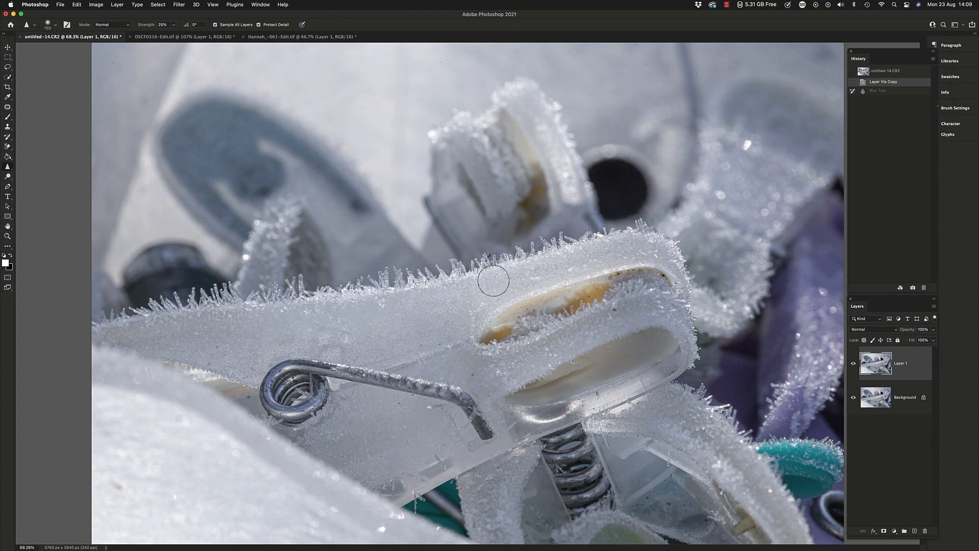
- Sharpen the ice crystals along the frosted peg's upper edge on Layer 1 using the Sharpen tool at 25% strength
left_click_drag(490, 265, 519, 280)
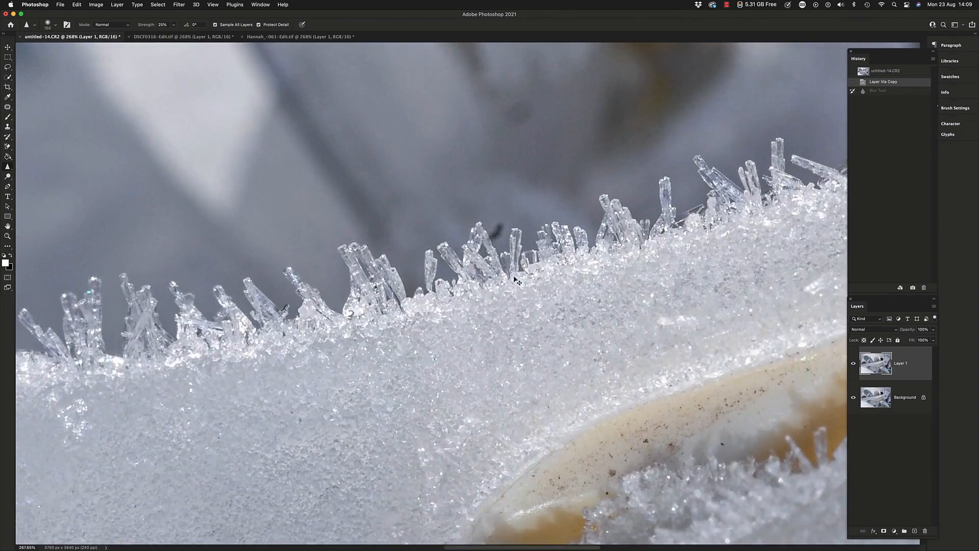
right_click(10, 167)
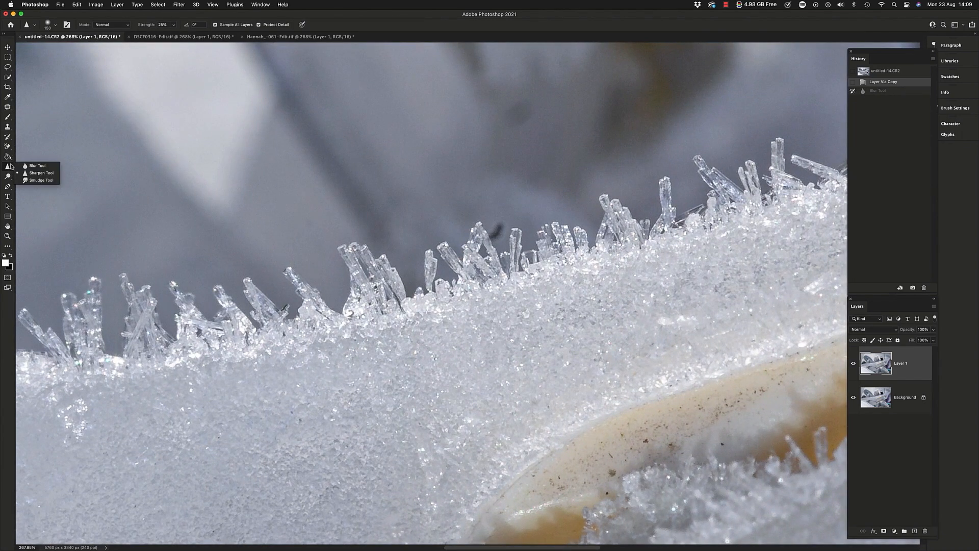
left_click(41, 174)
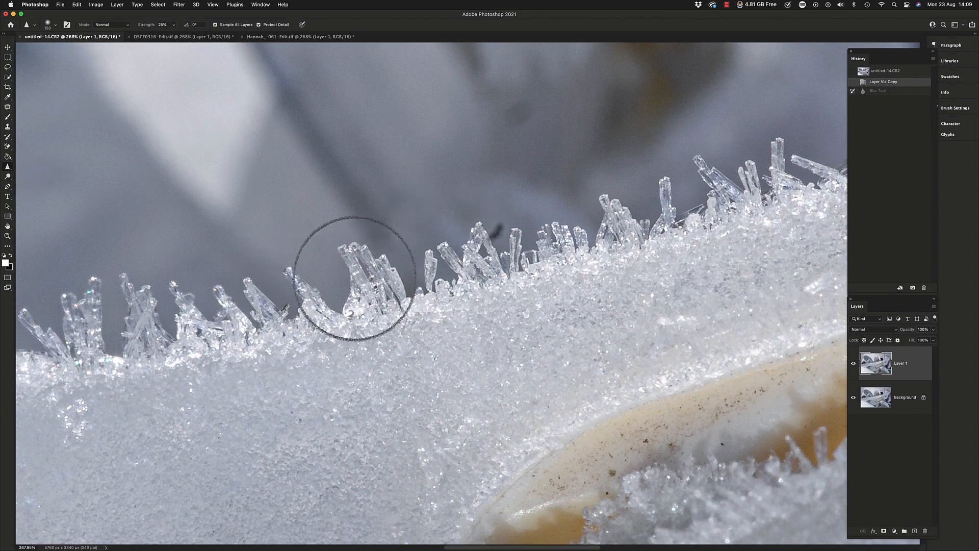
left_click(688, 189)
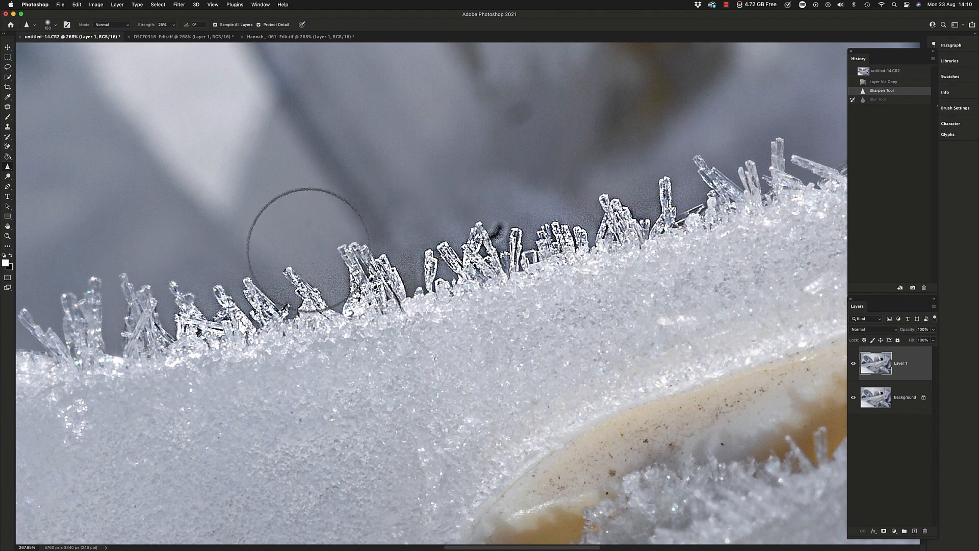
left_click_drag(308, 249, 328, 255)
- Reduce the Sharpen brush to 45 px and repeatedly sharpen the tip of one slanted ice crystal on the peg's edge
key("super+minus")
key("super+minus")
key("super+minus")
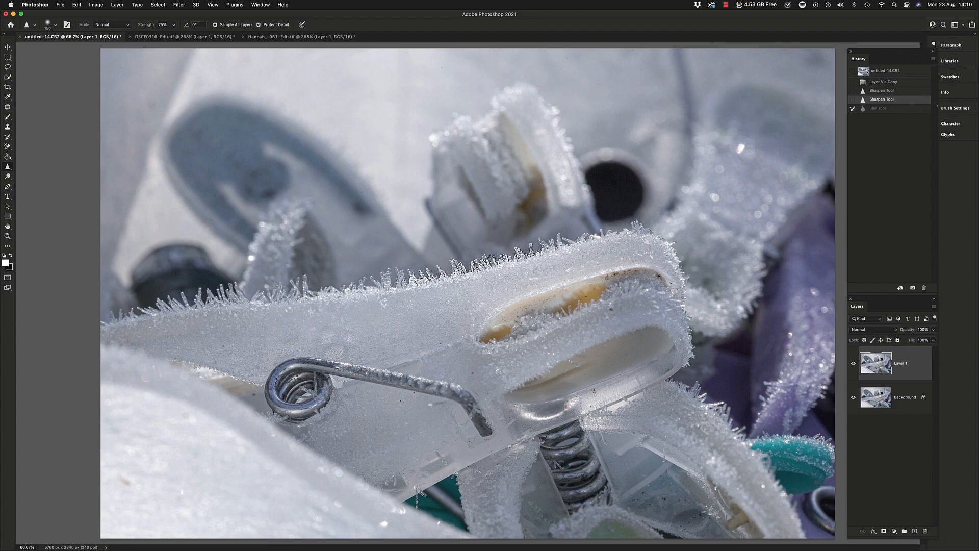
left_click_drag(385, 280, 458, 297)
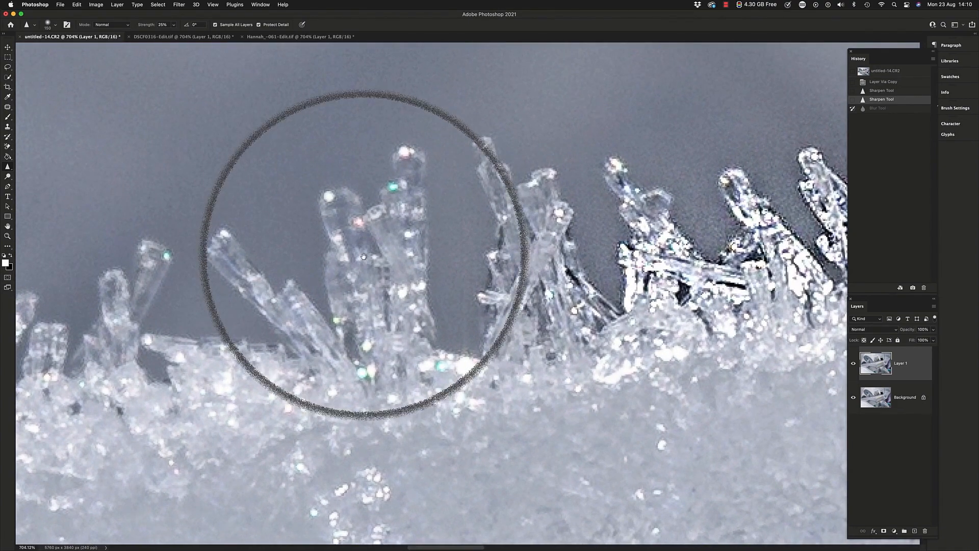
left_click_drag(360, 242, 543, 234)
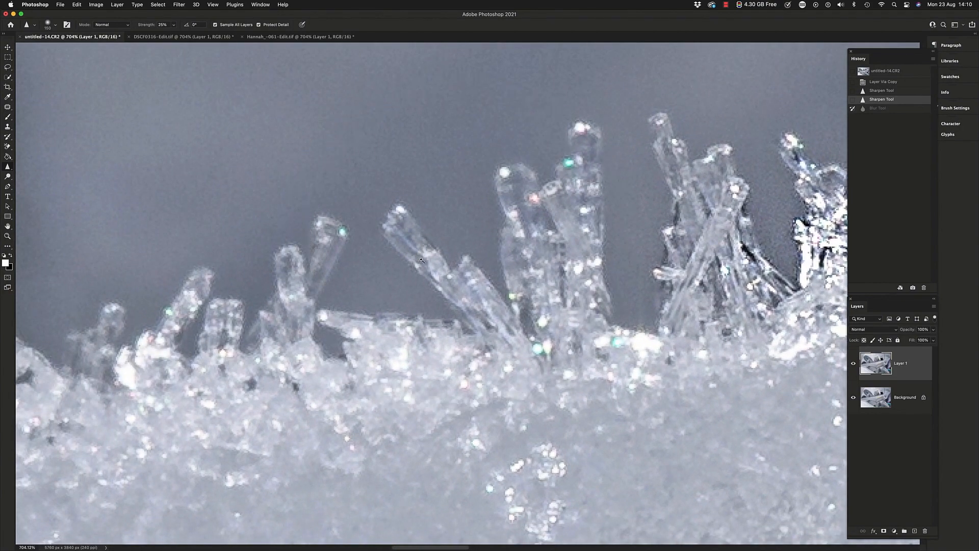
left_click_drag(419, 264, 434, 267)
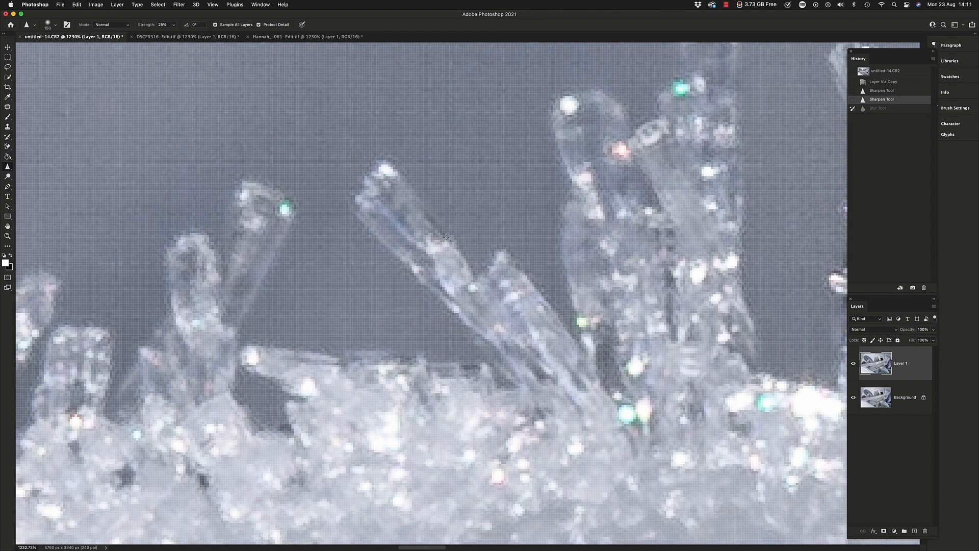
key("bracketleft")
key("bracketleft")
key("bracketleft")
key("bracketleft")
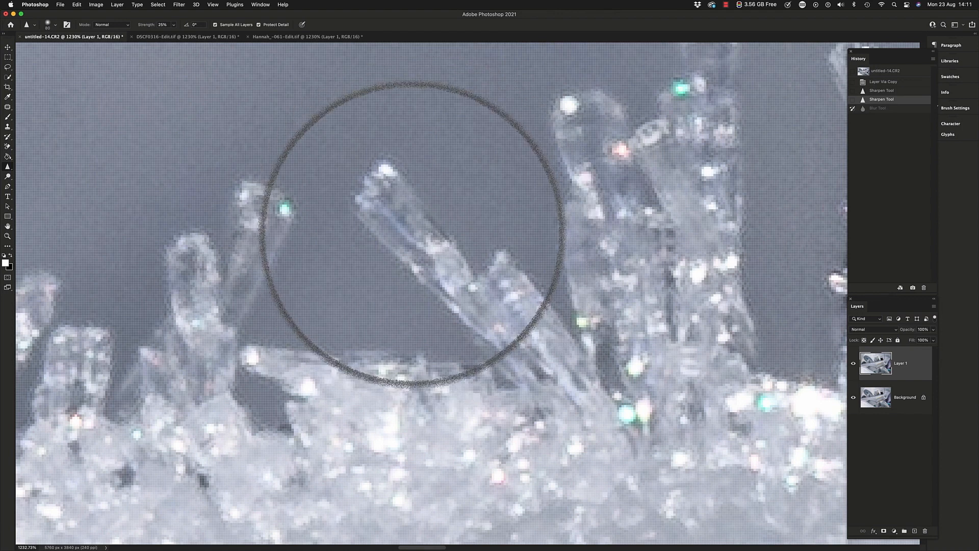
key("bracketleft")
key("bracketleft")
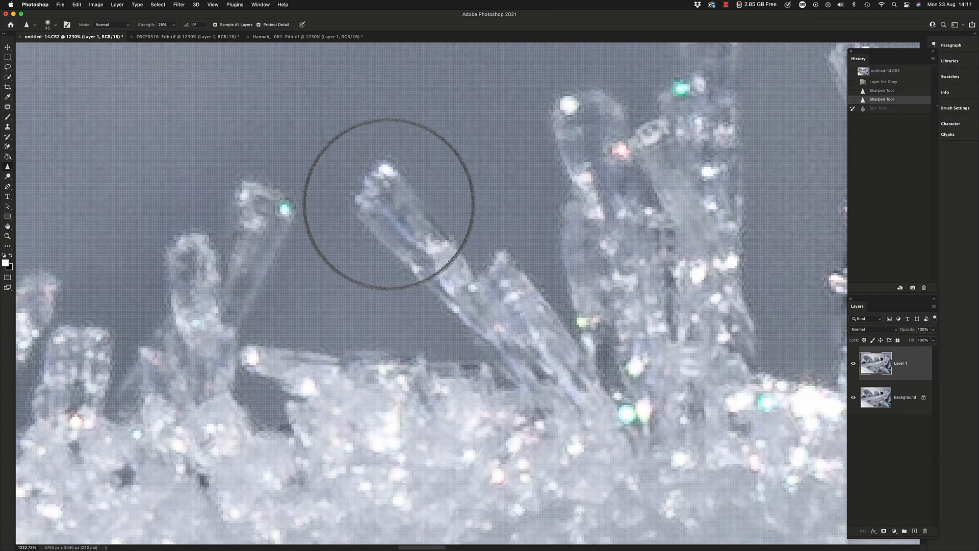
mouse_move(386, 205)
left_mouse_down()
mouse_move(420, 238)
mouse_move(401, 212)
mouse_move(426, 230)
mouse_move(391, 209)
mouse_move(412, 224)
mouse_move(426, 202)
mouse_move(389, 197)
mouse_move(407, 225)
left_mouse_up()
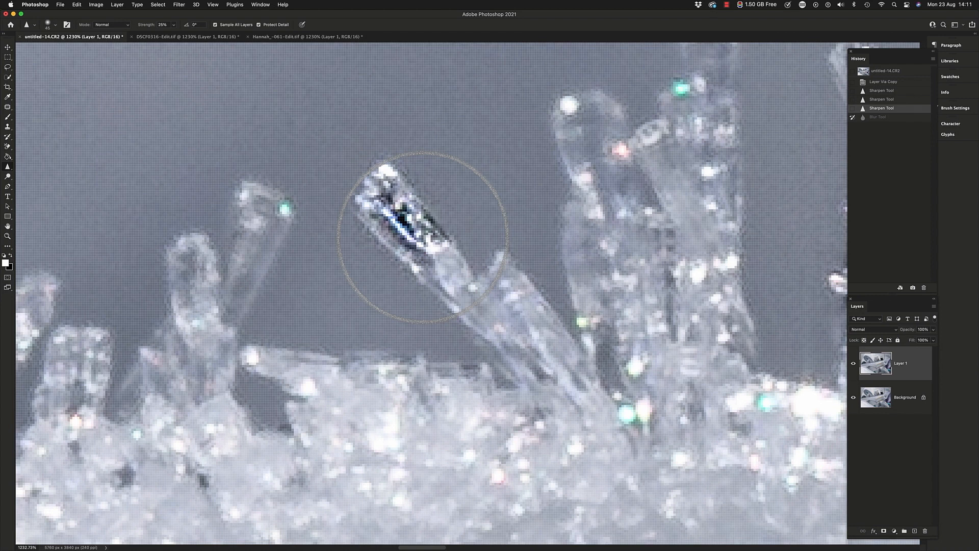
- Restore the image to its originally opened state from the history
key("super+0")
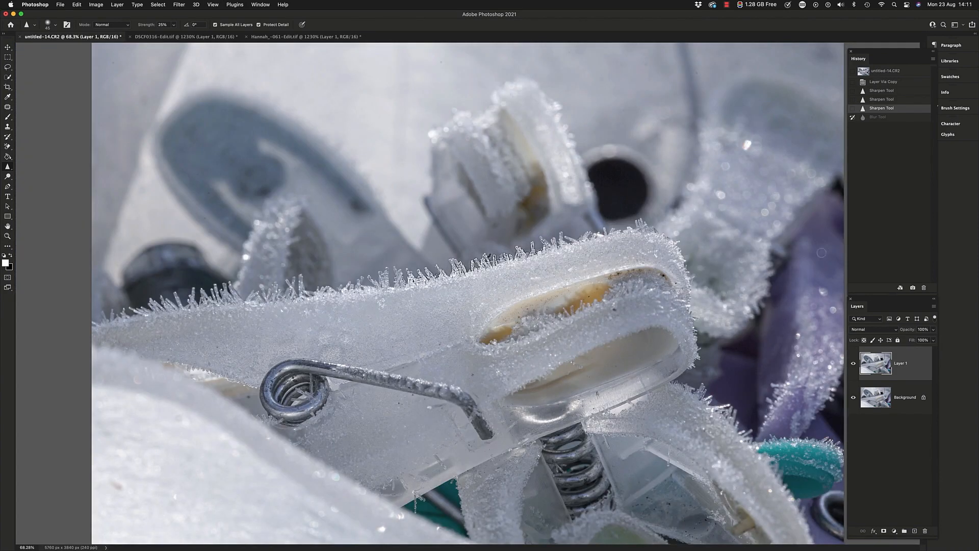
double_click(877, 71)
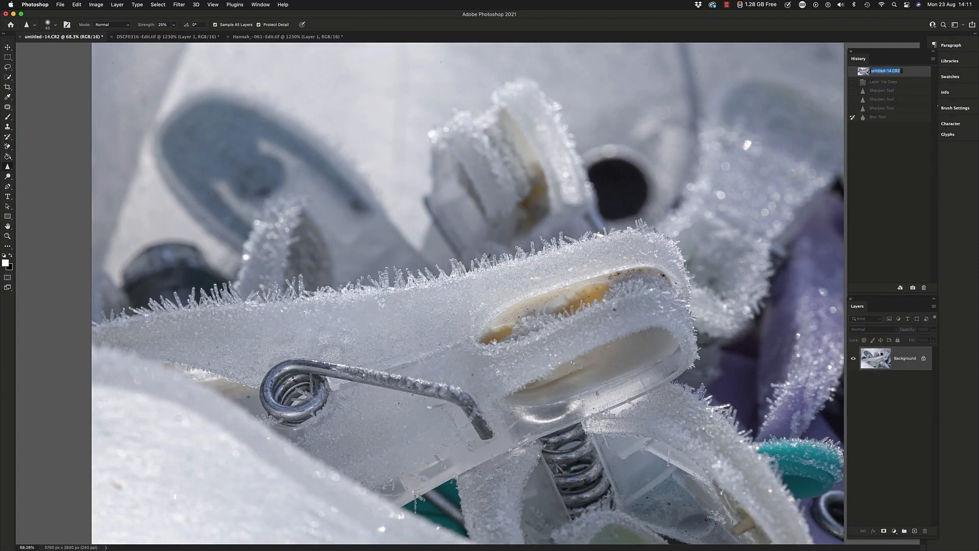
type("1111111111")
- Enlarge the Sharpen brush to 125 px and sharpen the frosted upper edge of the peg directly on the Background layer
left_click(509, 286)
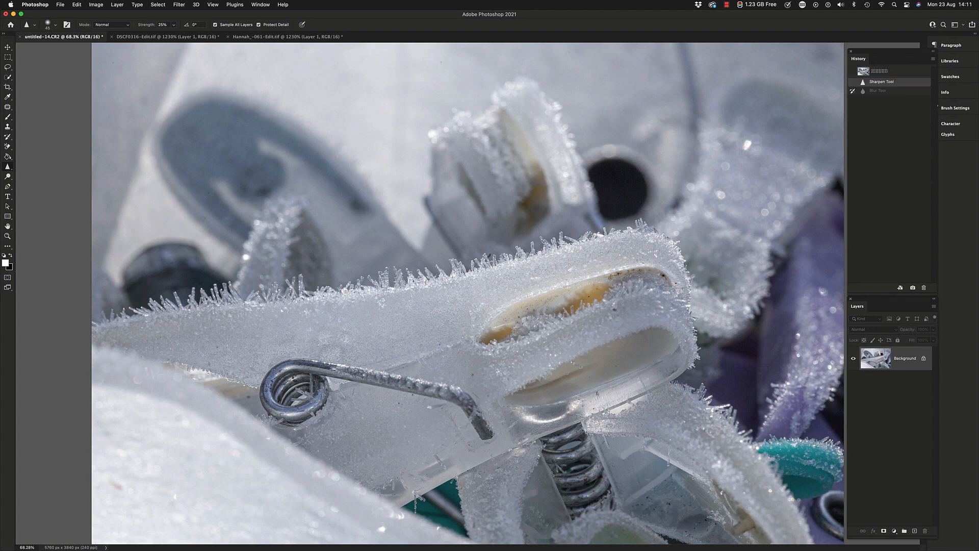
key("bracketright")
key("bracketright")
left_click_drag(570, 238, 424, 278)
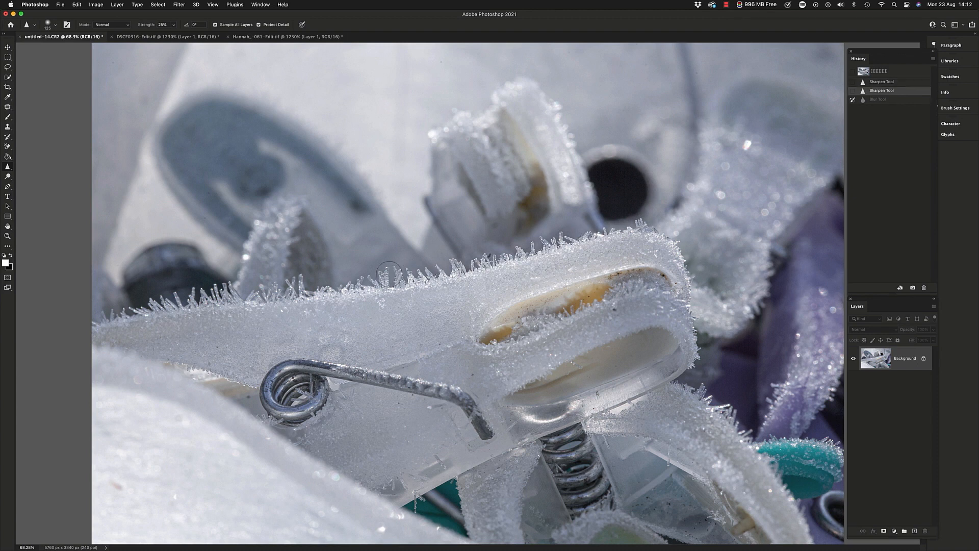
left_click_drag(340, 286, 306, 317)
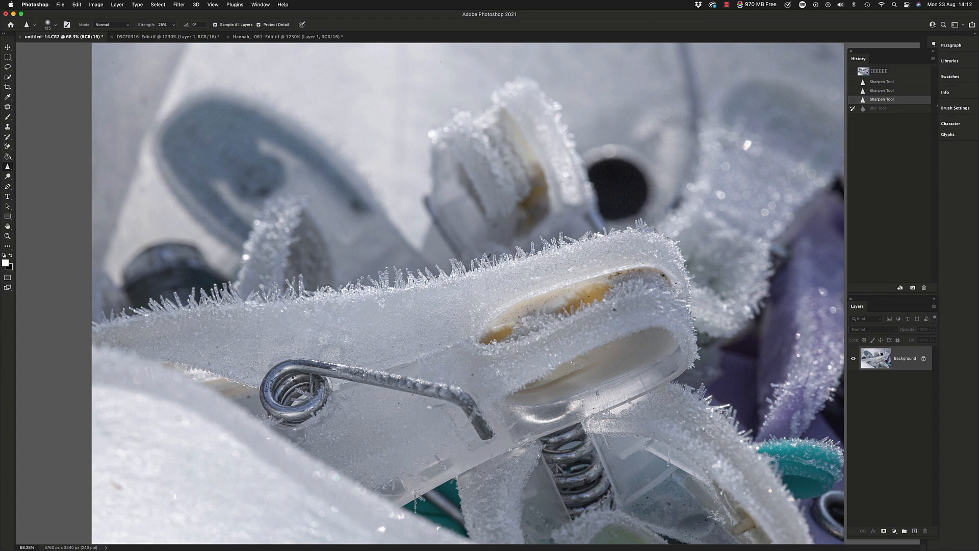
- Sharpen the metal coil, the end of its wire arm, the lower spring and the frosted edge near the teal peg
left_click(291, 393)
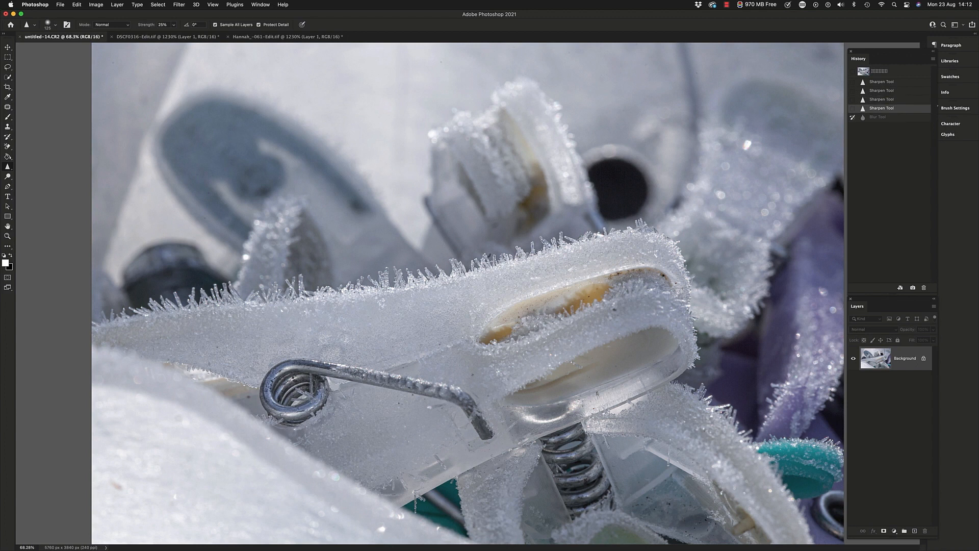
left_click(487, 430)
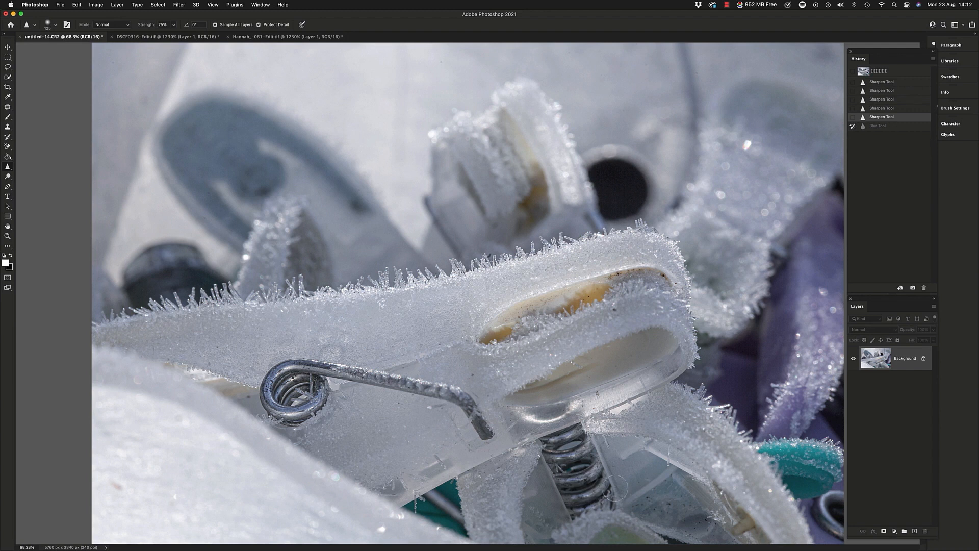
mouse_move(615, 488)
left_mouse_down()
mouse_move(561, 475)
mouse_move(572, 507)
mouse_move(614, 493)
mouse_move(596, 463)
left_mouse_up()
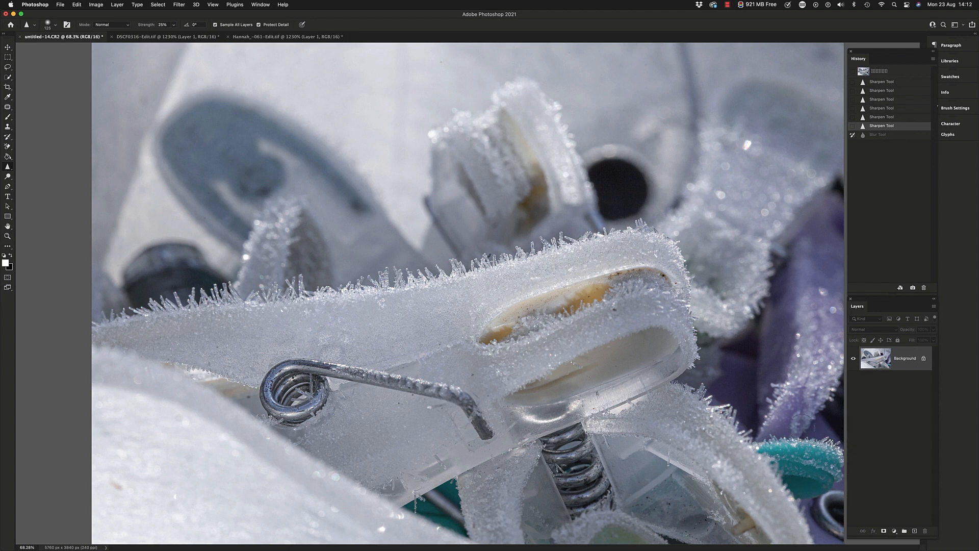
left_click_drag(765, 459, 765, 484)
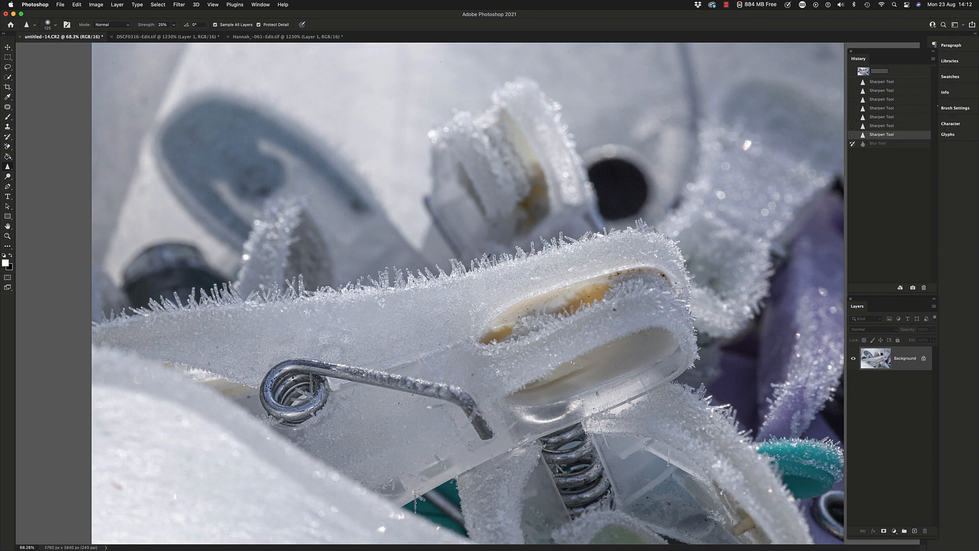
- Restore the image to its opened state and duplicate the Background layer
left_click(879, 72)
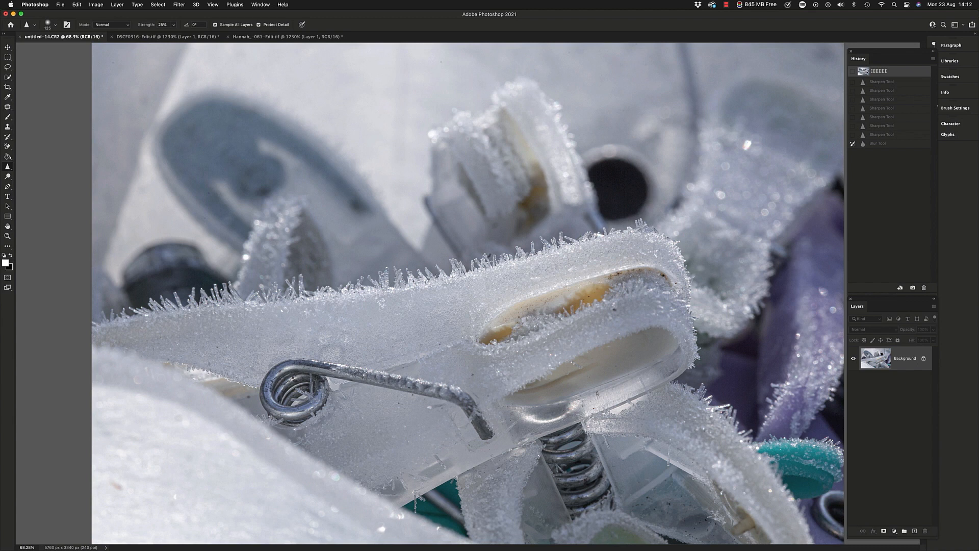
key("super+j")
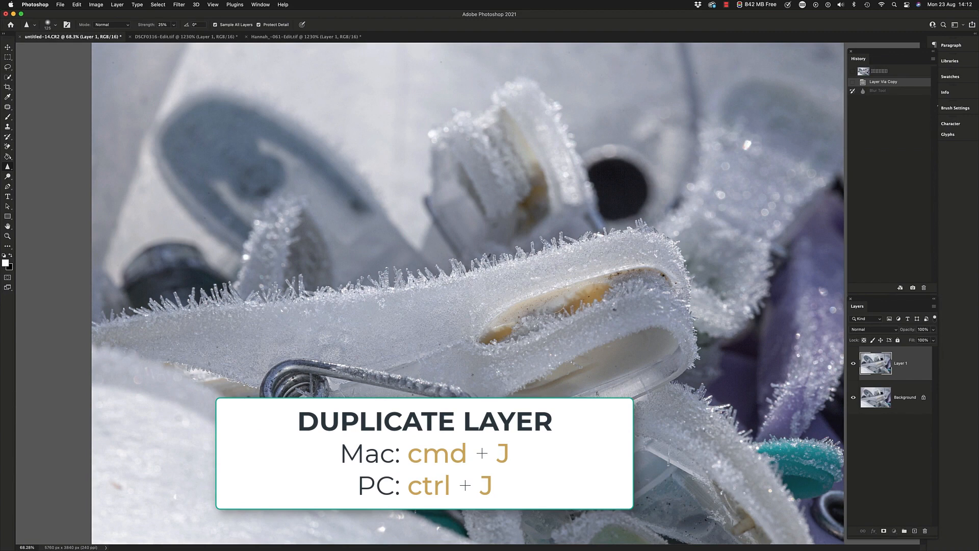
- Sharpen the row of ice crystals along the peg's upper edge on the duplicated layer at 25% strength
scroll(448, 299, "up", 3)
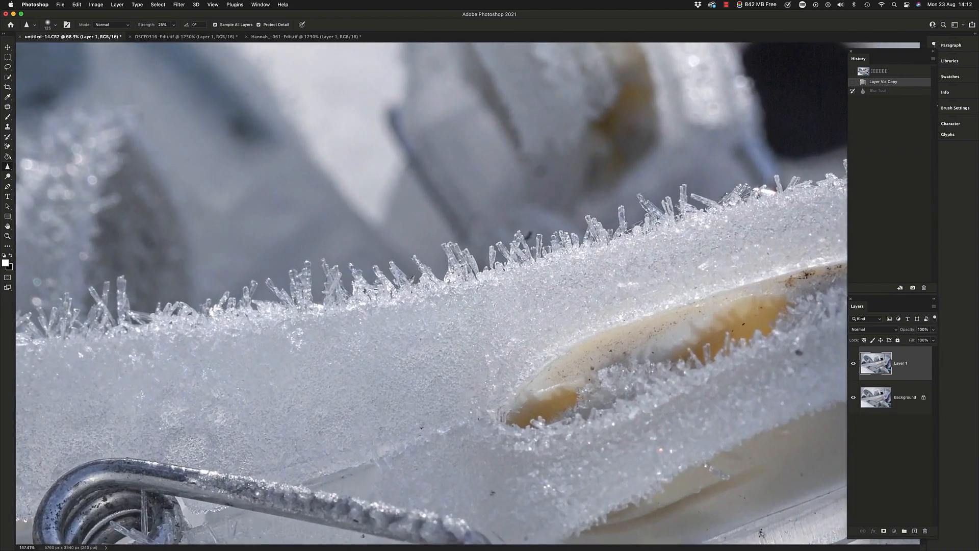
scroll(454, 280, "down", 1)
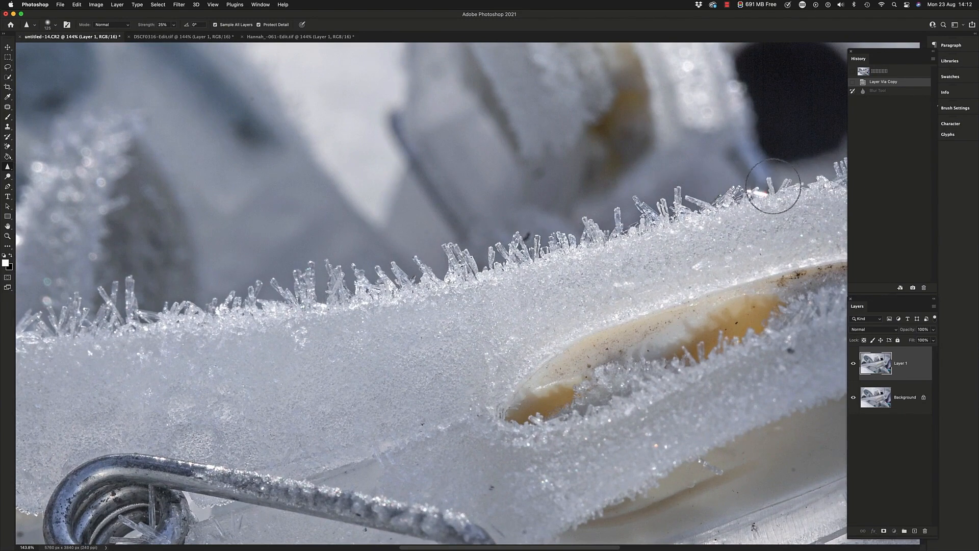
left_click_drag(773, 186, 649, 219)
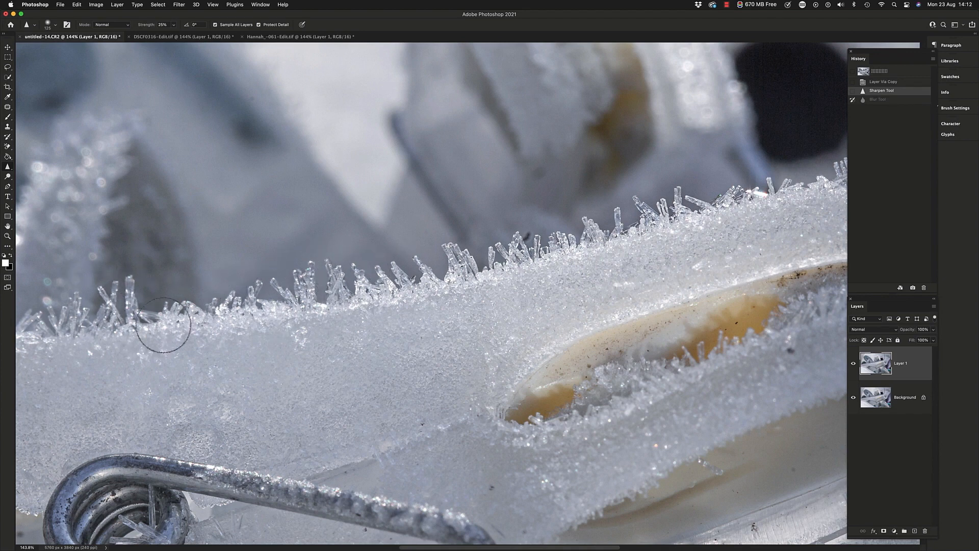
mouse_move(163, 325)
left_mouse_down()
mouse_move(339, 295)
mouse_move(299, 306)
mouse_move(404, 252)
mouse_move(438, 253)
left_mouse_up()
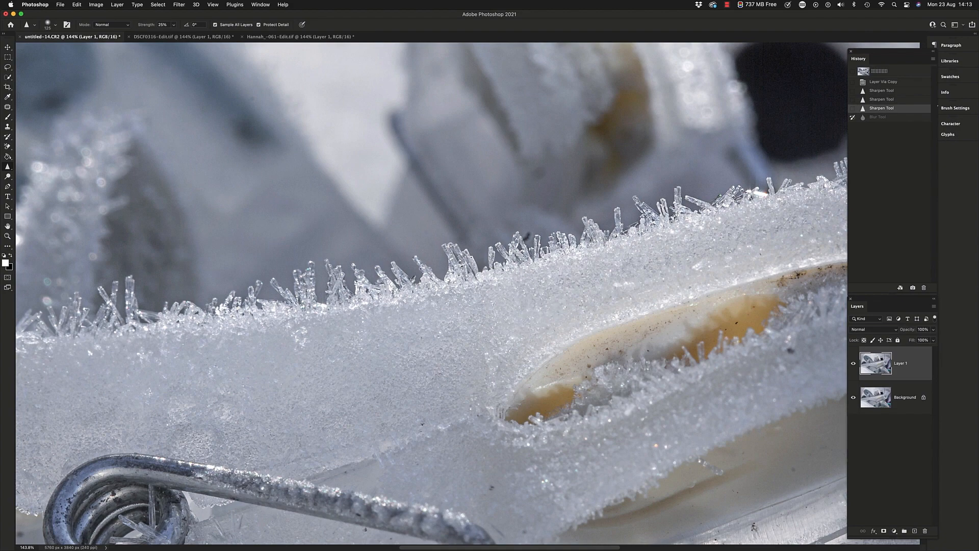
- Sharpen the coiled part of the metal spring on the duplicated layer
scroll(537, 286, "down", 10)
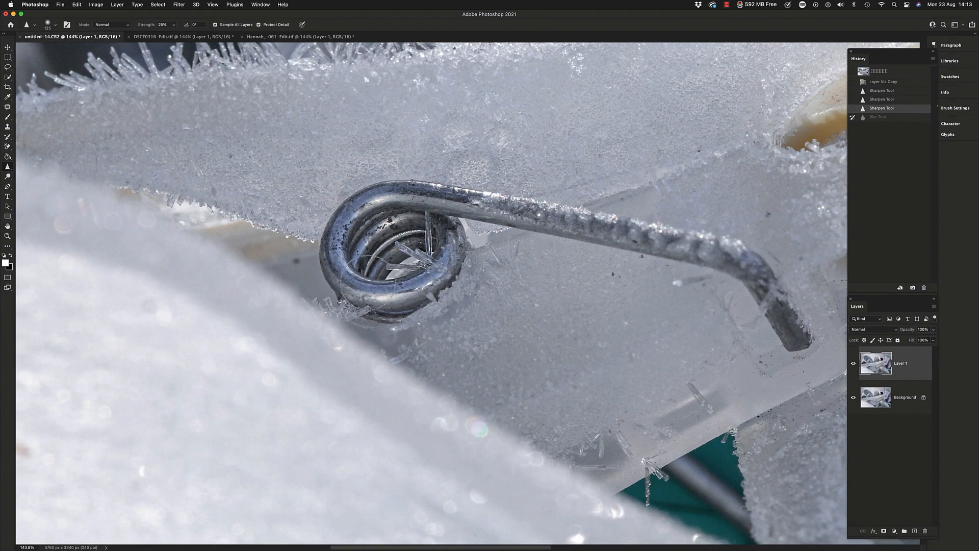
left_click_drag(403, 245, 388, 258)
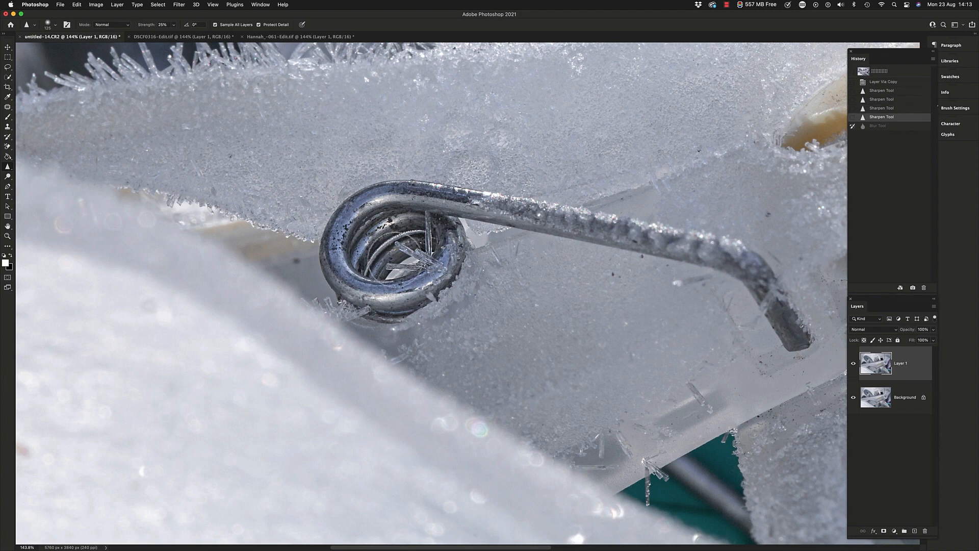
key("super+0")
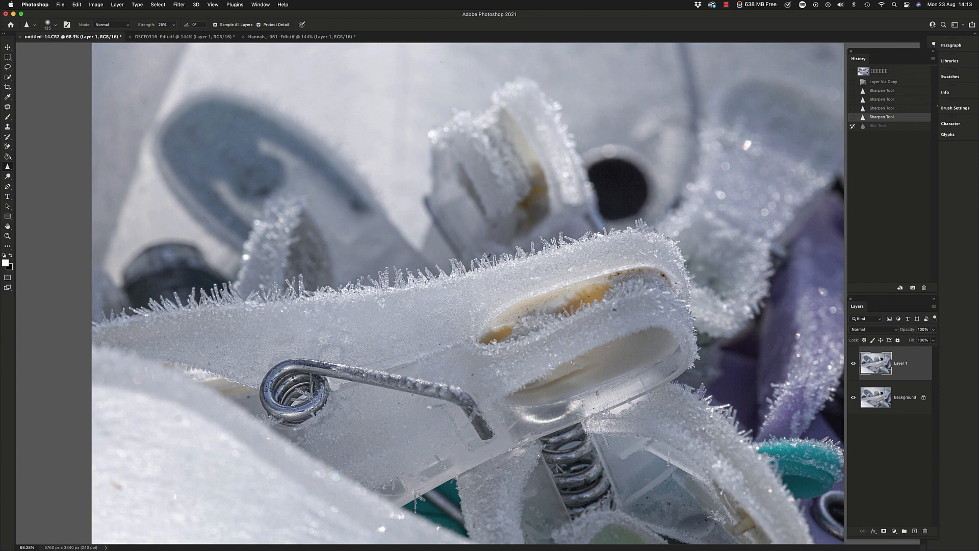
- Discard the sharpened layer by returning the image to its opened state, and create a fresh duplicate of the Background layer
key("Delete")
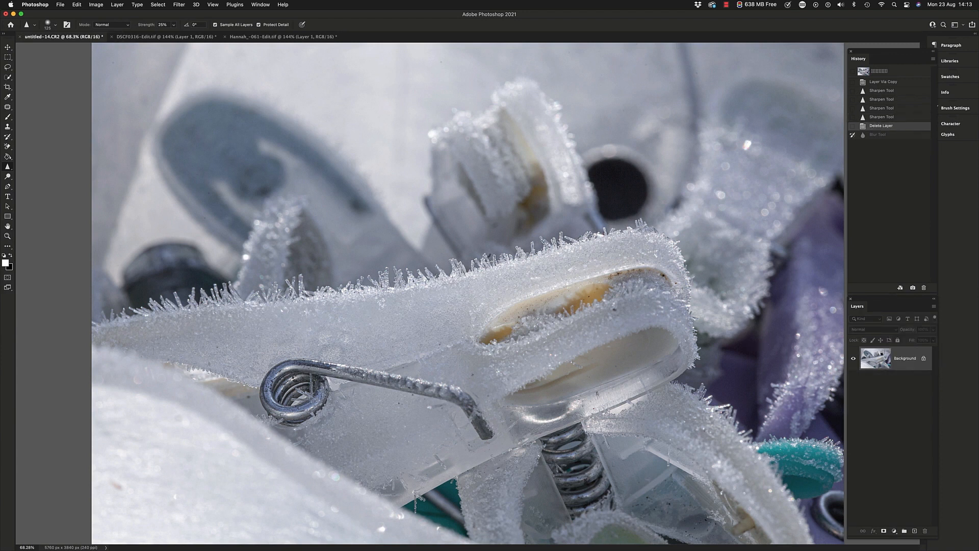
left_click(879, 72)
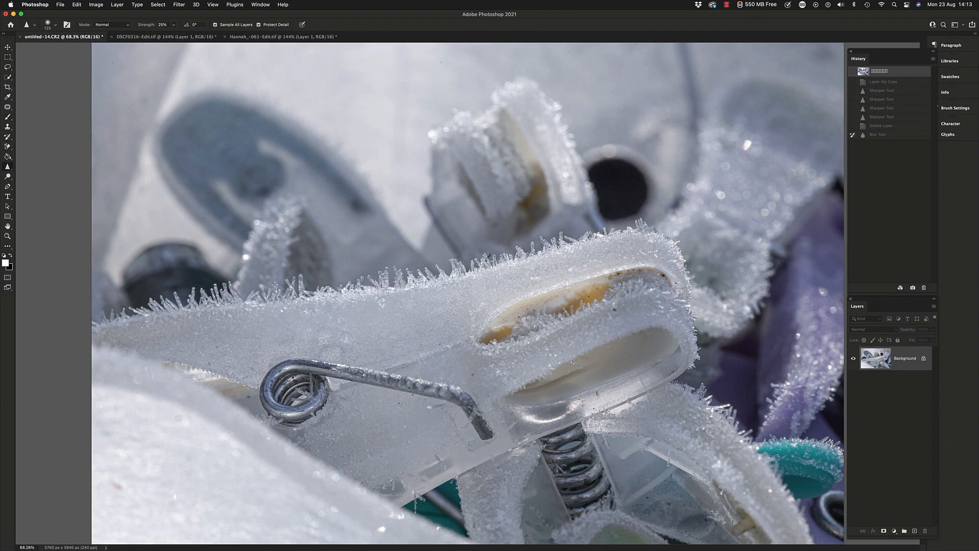
key("super+j")
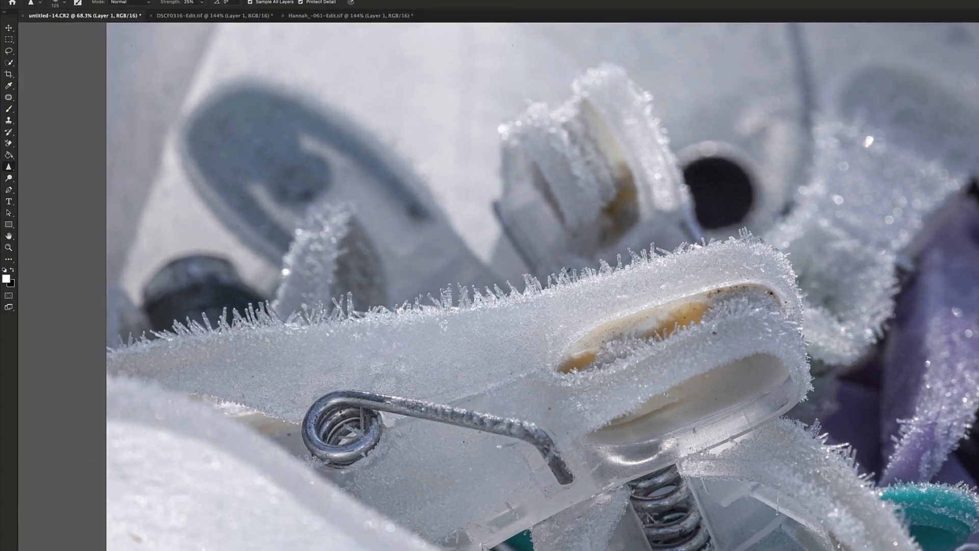
- Blur the ice crystals along the peg's upper edge on Layer 1 with the Blur tool at 100% strength
right_click(7, 166)
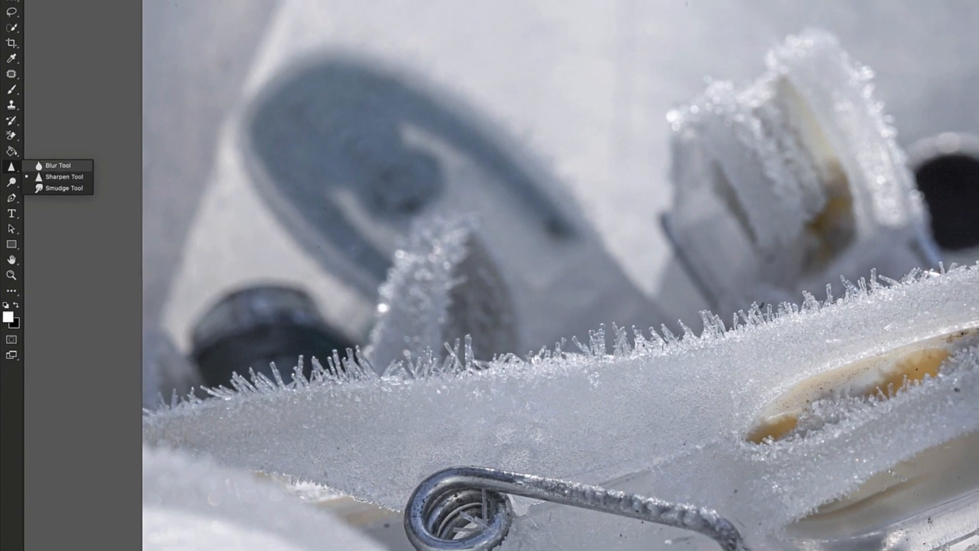
left_click(60, 166)
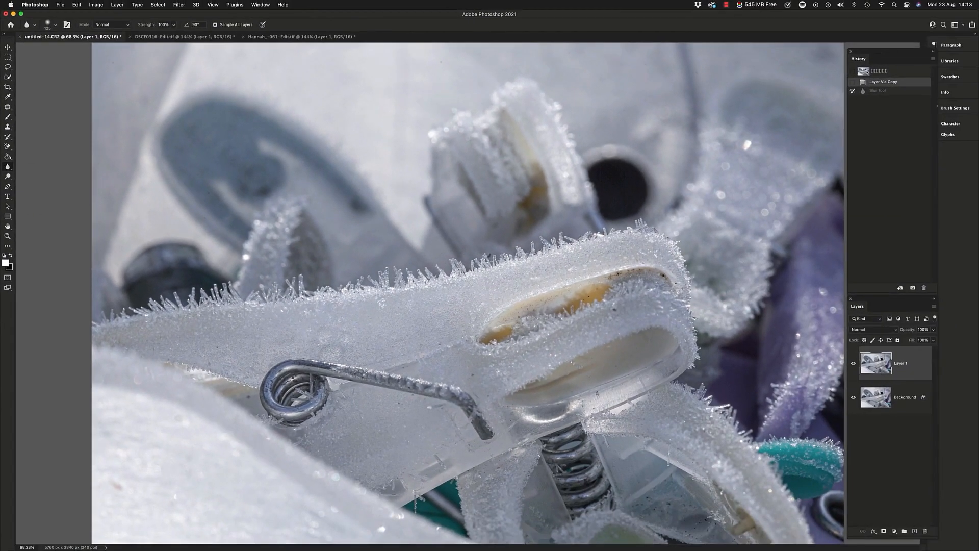
left_click(458, 268, "super")
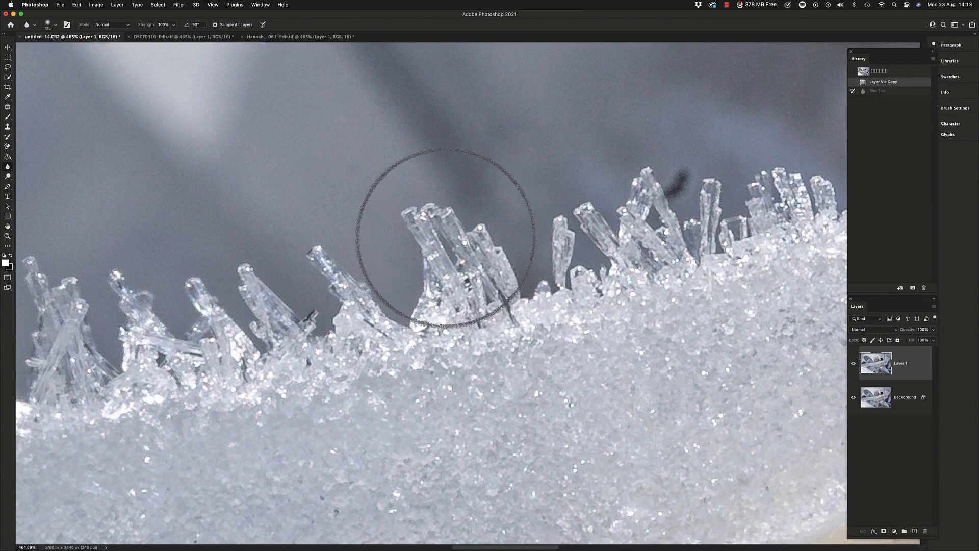
mouse_move(445, 237)
left_mouse_down()
mouse_move(470, 246)
mouse_move(431, 281)
mouse_move(472, 280)
mouse_move(415, 308)
mouse_move(453, 214)
mouse_move(455, 226)
mouse_move(437, 287)
mouse_move(445, 294)
mouse_move(427, 300)
mouse_move(407, 214)
mouse_move(471, 226)
mouse_move(487, 248)
mouse_move(458, 265)
mouse_move(480, 264)
mouse_move(564, 220)
mouse_move(596, 223)
mouse_move(578, 225)
mouse_move(588, 233)
mouse_move(648, 224)
mouse_move(653, 232)
mouse_move(592, 235)
mouse_move(560, 283)
left_mouse_up()
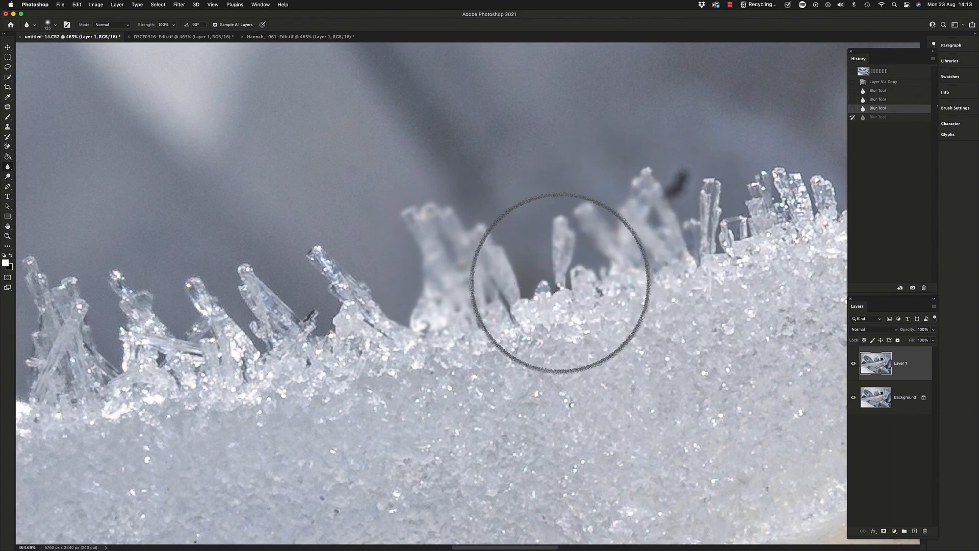
scroll(559, 283, "down", 5)
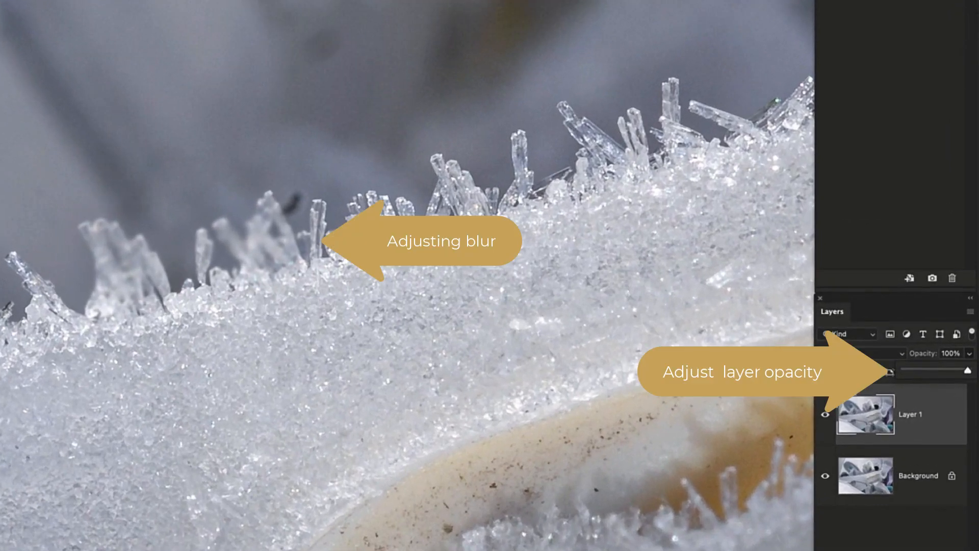
- Vary Layer 1's opacity between 100% and 0% to fade the blurred crystals in and out
left_click_drag(913, 371, 904, 370)
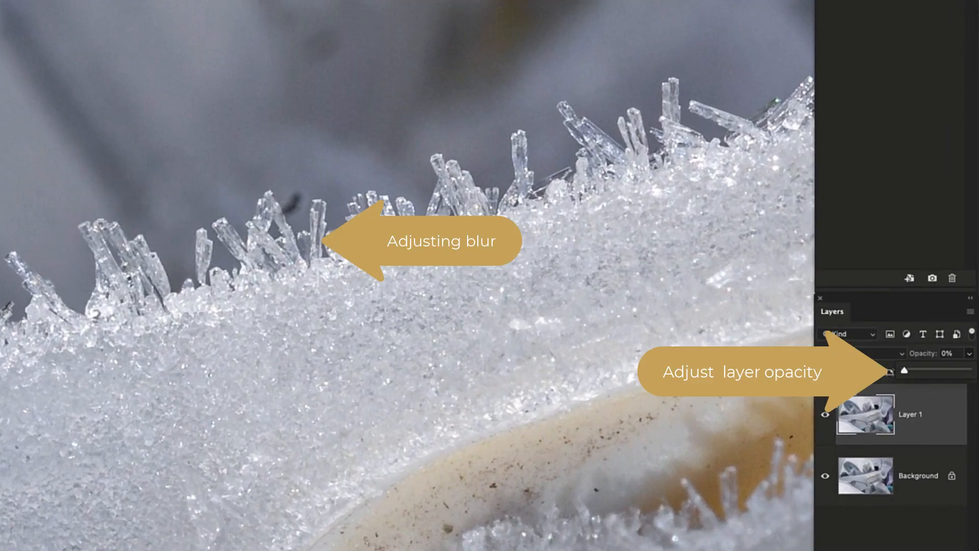
left_click_drag(931, 371, 947, 370)
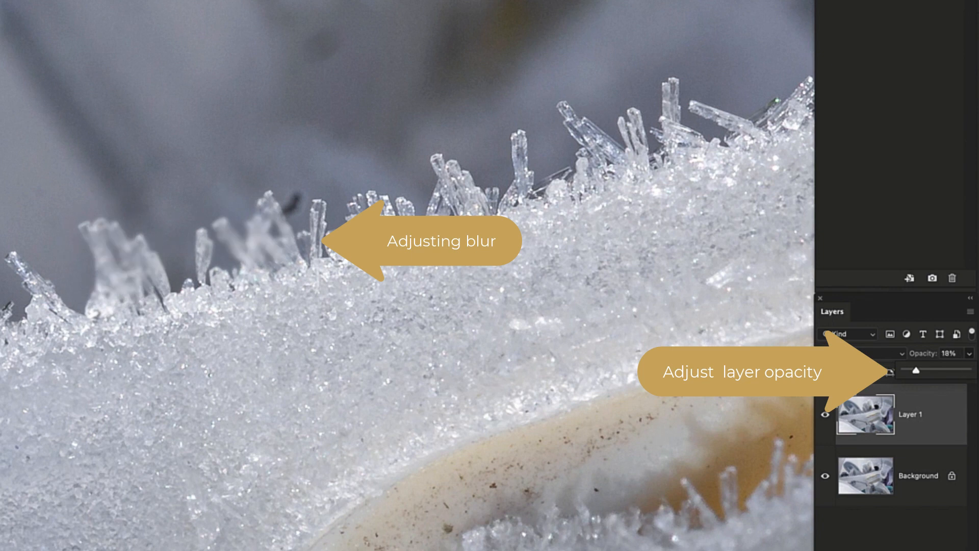
left_click_drag(927, 371, 904, 370)
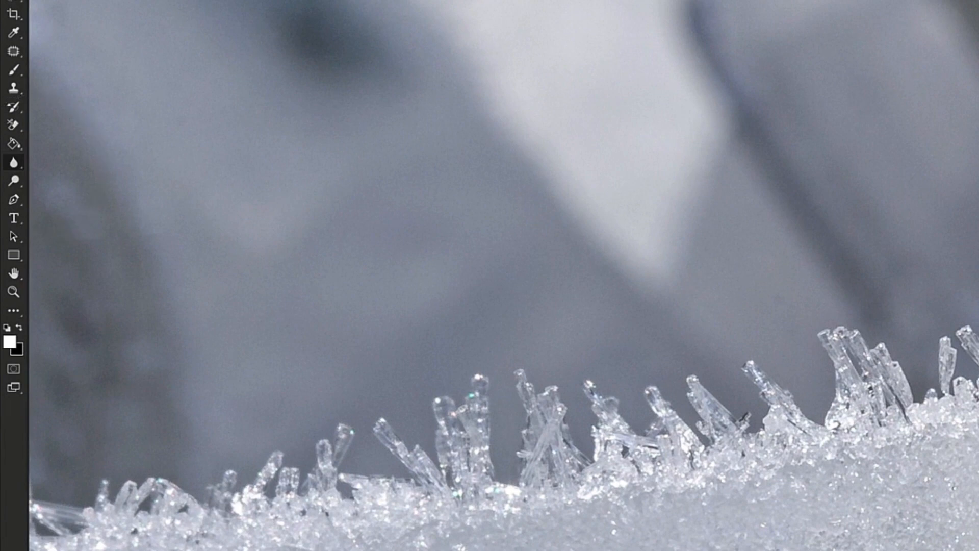
- Smudge the tip of an ice crystal on the peg's upper edge at 24% strength with a smaller brush, and undo the stroke
right_click(14, 162)
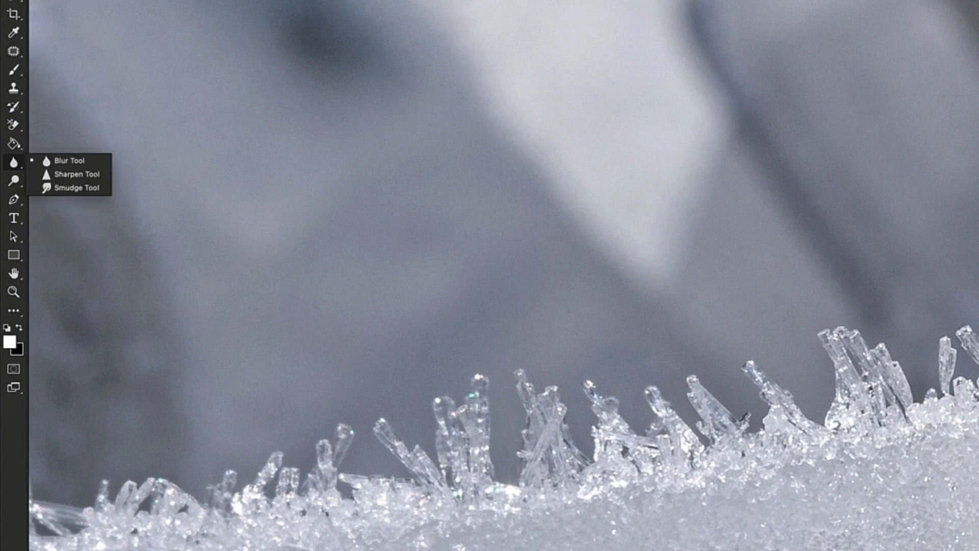
left_click(56, 190)
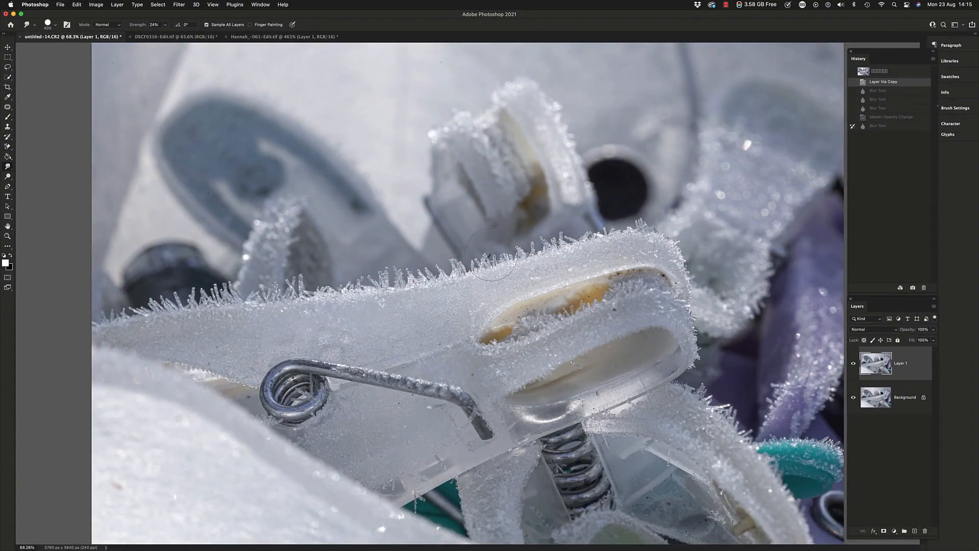
scroll(536, 219, "up", 5)
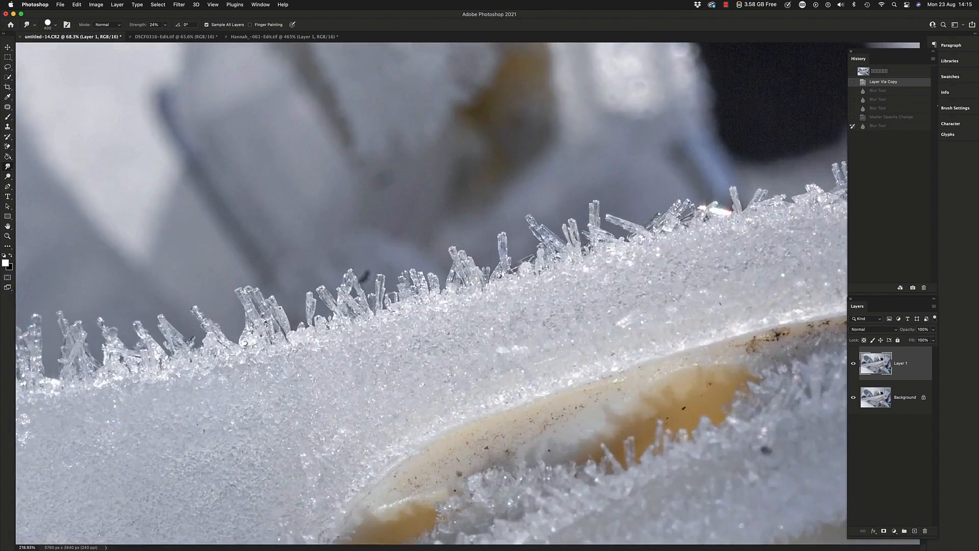
key("bracketleft")
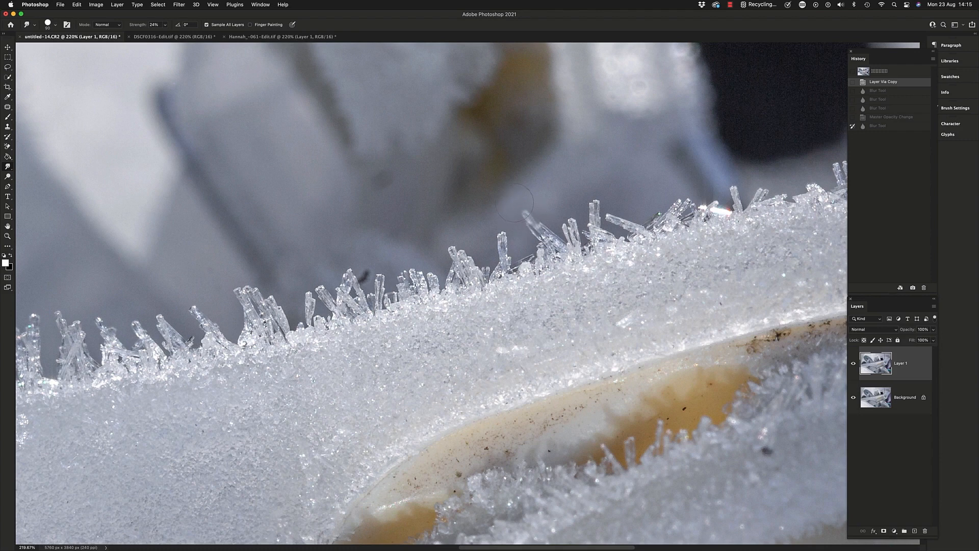
left_click_drag(501, 184, 517, 197)
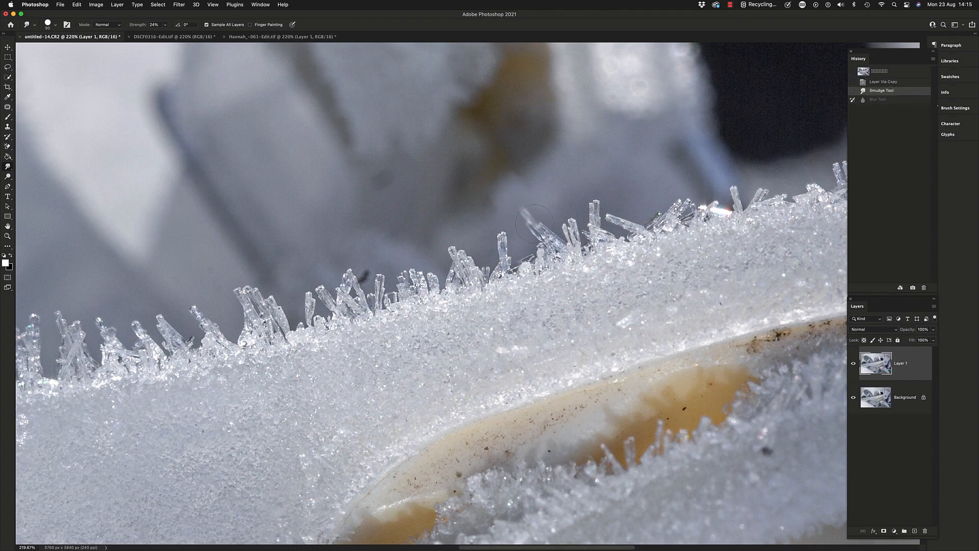
key("super+z")
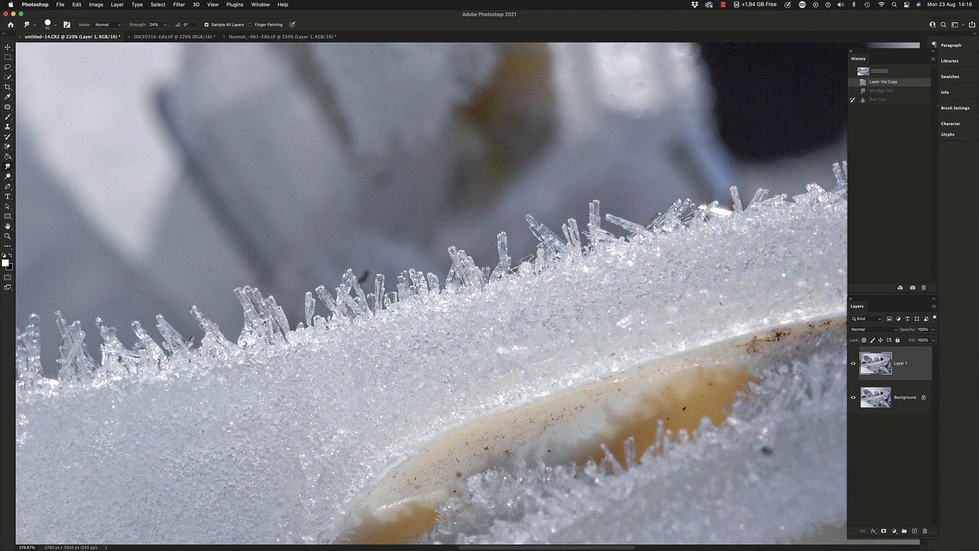
- Set the Smudge tool's strength to 100% and smudge the same ice crystal up into the background
left_click(165, 24)
left_click_drag(162, 34, 191, 33)
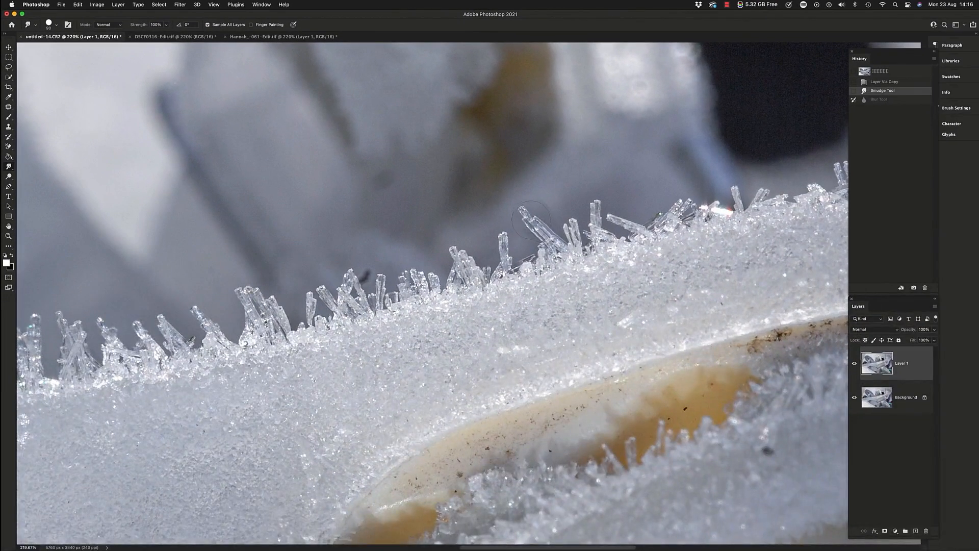
left_click_drag(531, 220, 476, 172)
- Switch to the DSCF0316-Edit.tif river sunset photo
left_click(174, 37)
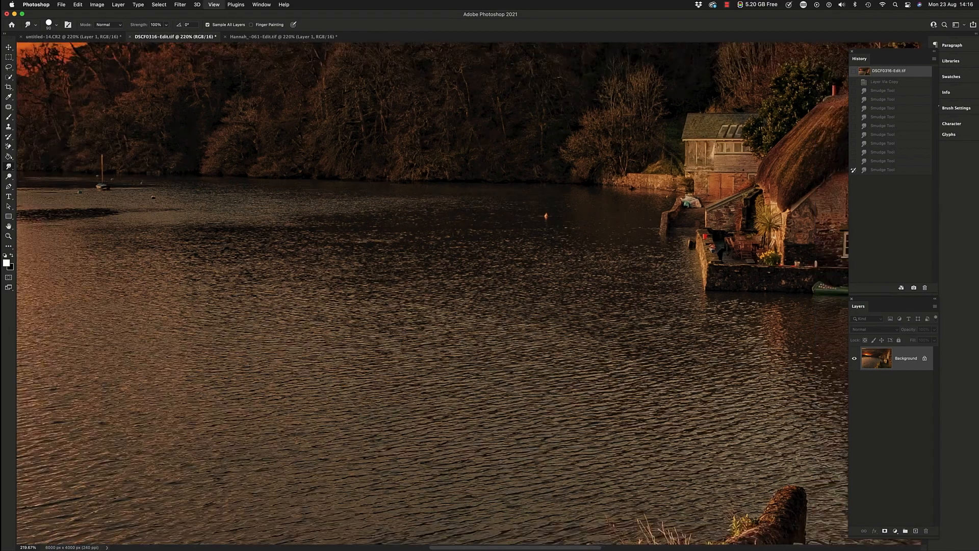
scroll(397, 274, "down", 6)
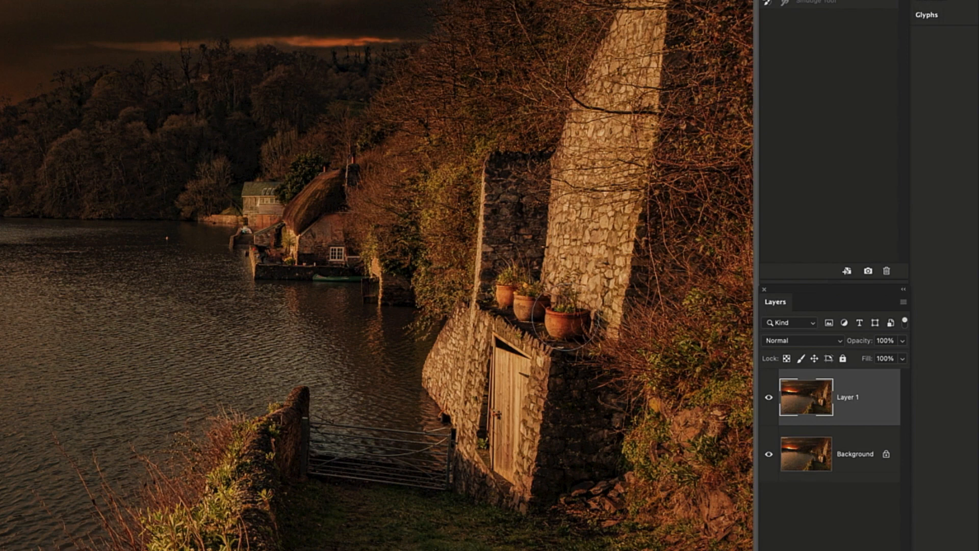
- Try smudging the largest flowerpot up the stone wall and the distant waterside house across the river, and undo the strokes
left_click_drag(565, 318, 566, 170)
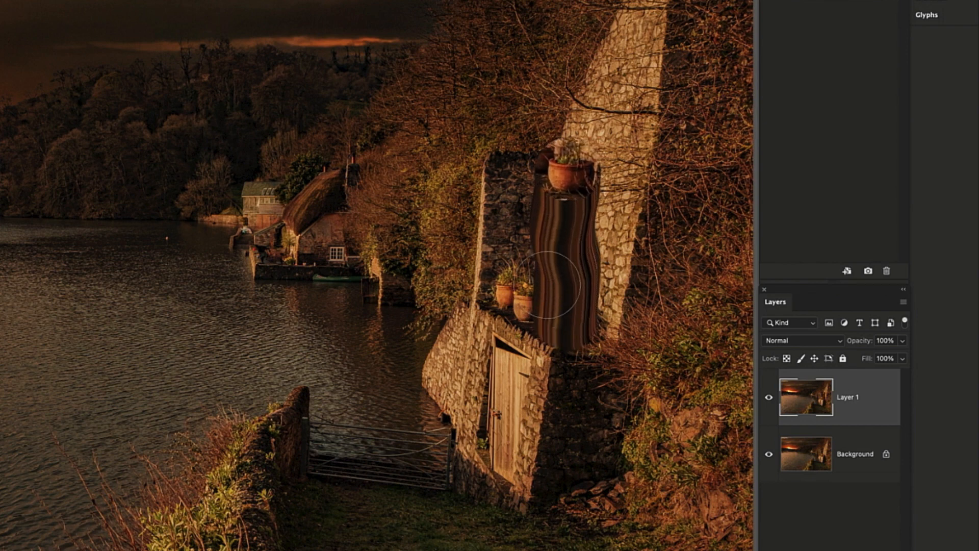
key("ctrl+z")
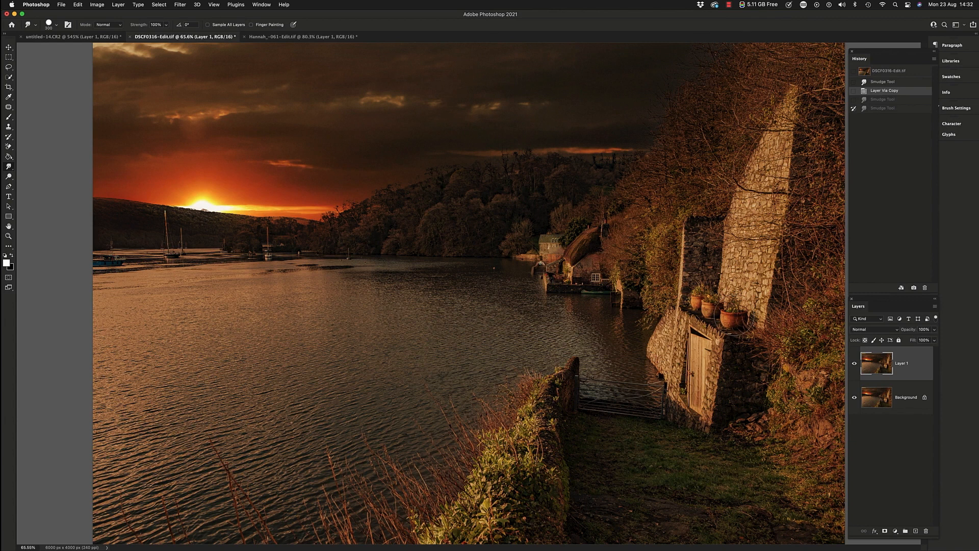
left_click_drag(734, 320, 734, 193)
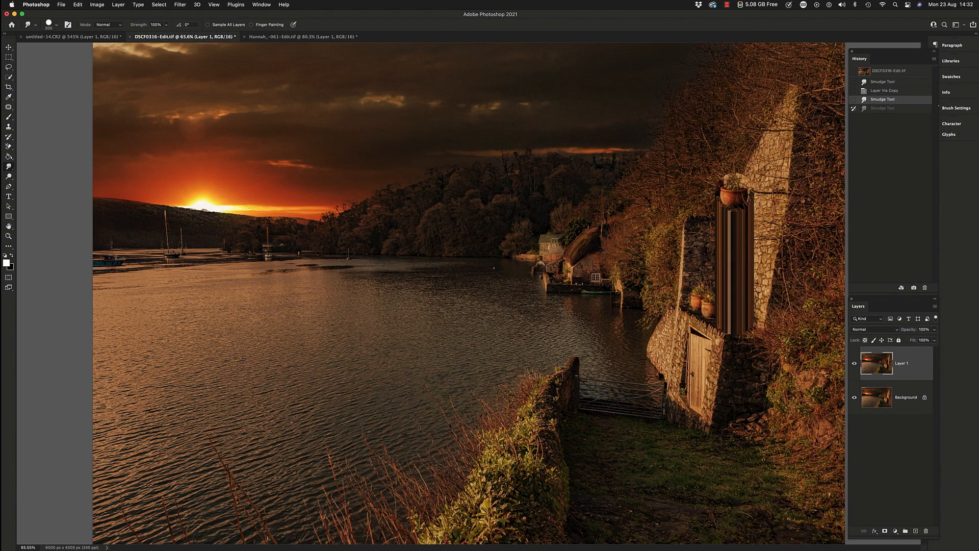
left_click(552, 249)
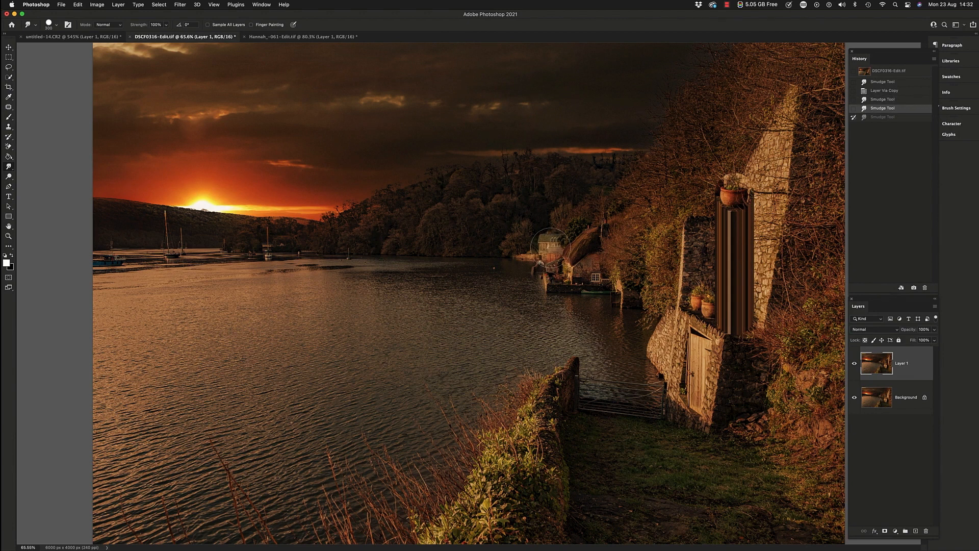
mouse_move(552, 247)
left_mouse_down()
mouse_move(398, 247)
mouse_move(385, 264)
mouse_move(371, 235)
mouse_move(362, 246)
mouse_move(372, 246)
mouse_move(338, 249)
mouse_move(309, 237)
mouse_move(204, 246)
mouse_move(200, 230)
mouse_move(134, 240)
left_mouse_up()
key("super+z")
key("super+z")
key("super+z")
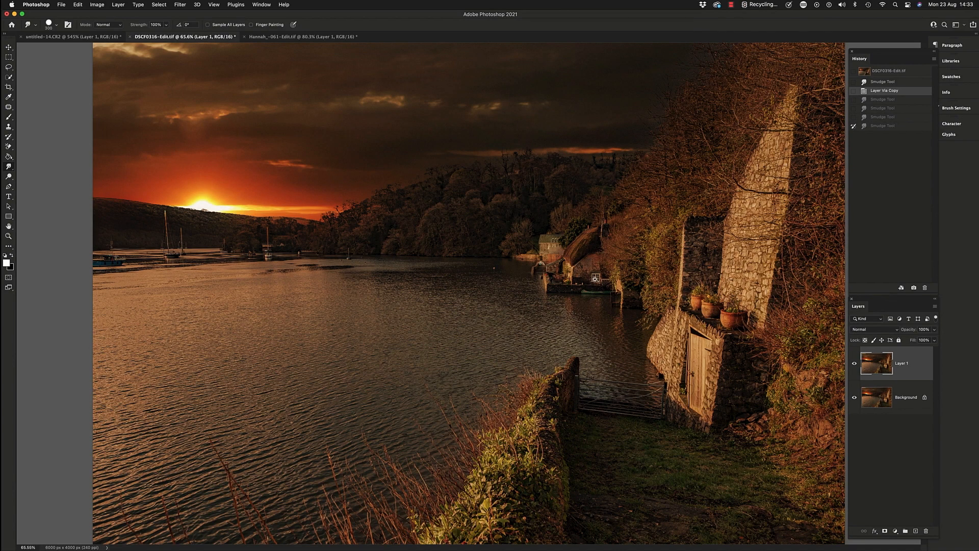
- Make the white cottage window taller by smudging it upward at 100% strength with a brush slightly wider than the window
scroll(595, 278, "up", 10)
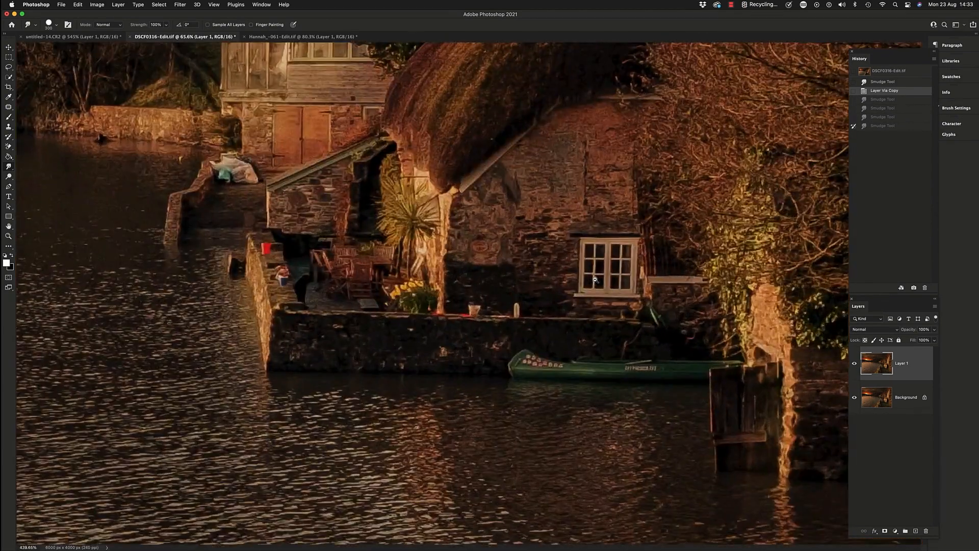
scroll(594, 278, "up", 5)
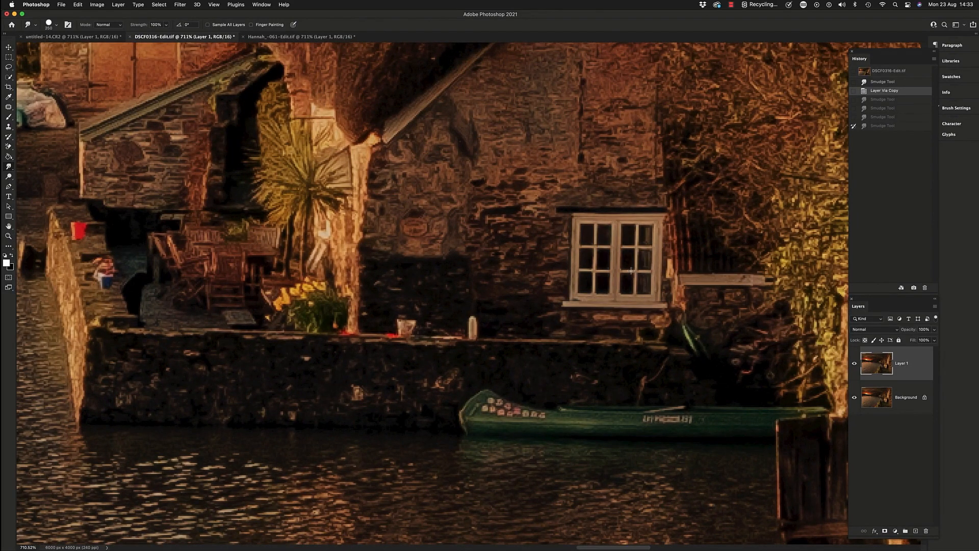
key("bracketleft")
key("bracketleft")
key("bracketleft")
key("bracketleft")
key("bracketleft")
key("bracketleft")
key("bracketright")
mouse_move(615, 258)
left_mouse_down()
mouse_move(613, 156)
mouse_move(613, 182)
left_mouse_up()
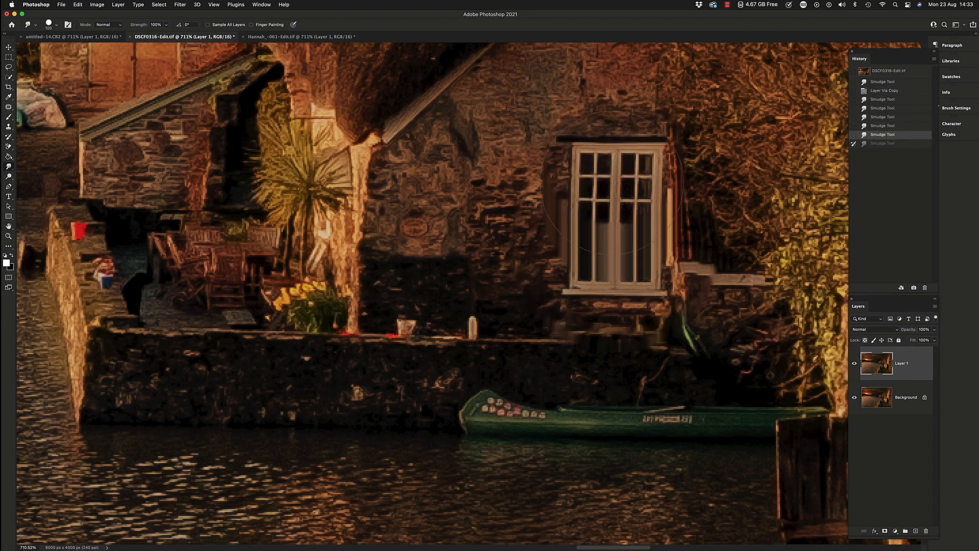
- Examine how the stretched cottage window looks within the whole photo
key("super+minus")
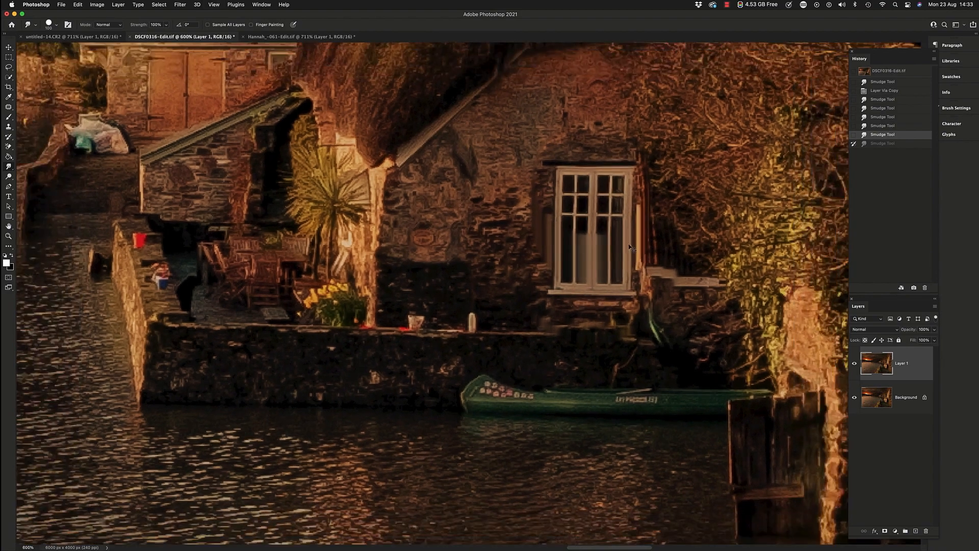
key("super+minus")
key("super+minus")
key("super+minus")
key("super+minus")
key("super+minus")
key("super+minus")
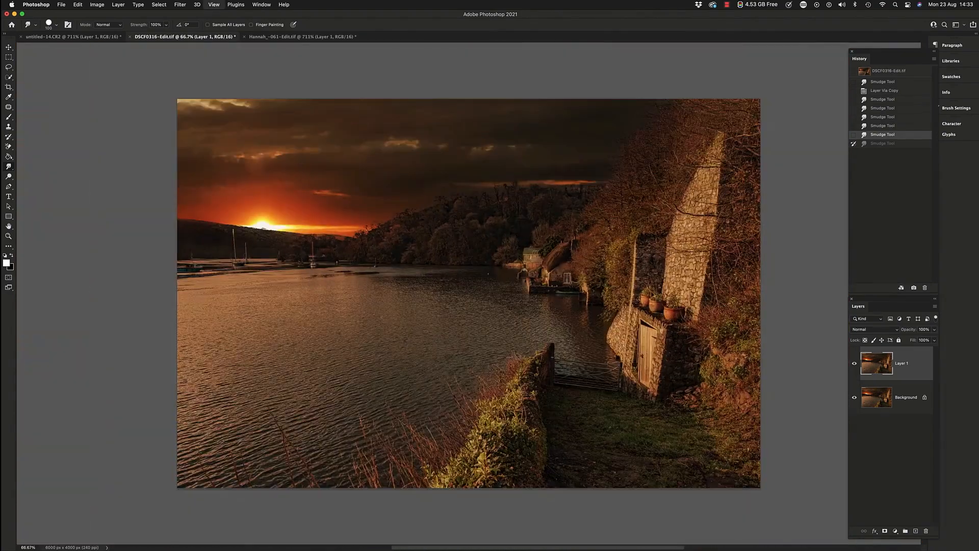
key("super+minus")
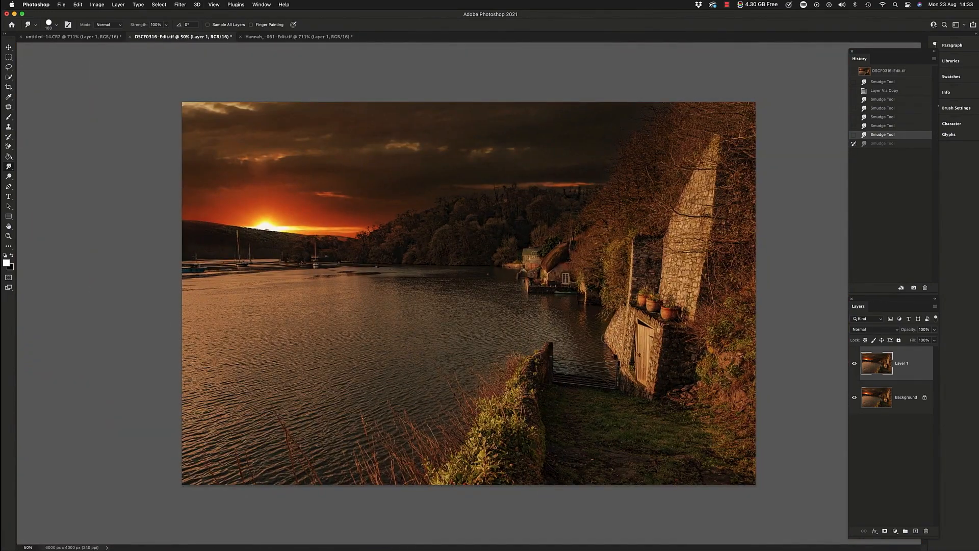